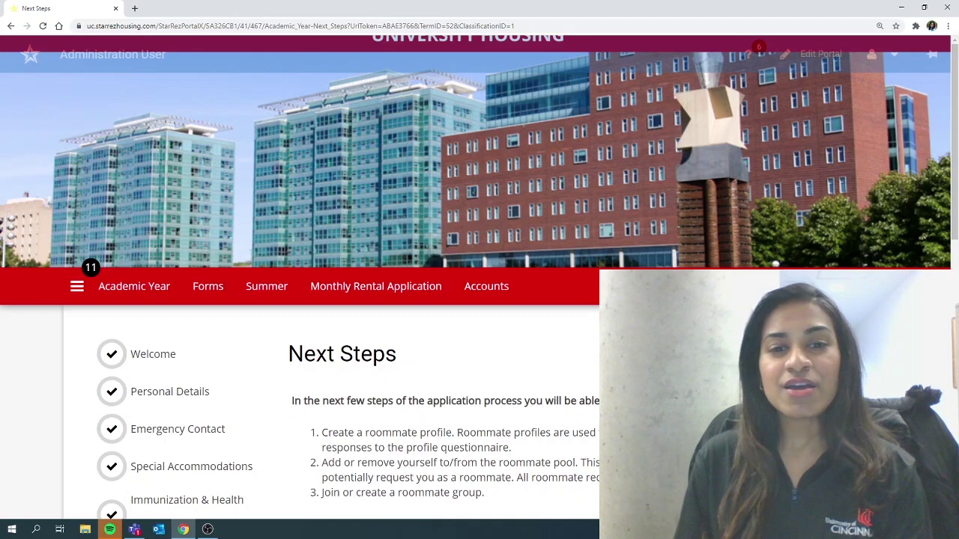
Read through the Next Steps page on roommate profiles, the roommate pool and groups.
scroll(410, 342, "down", 1)
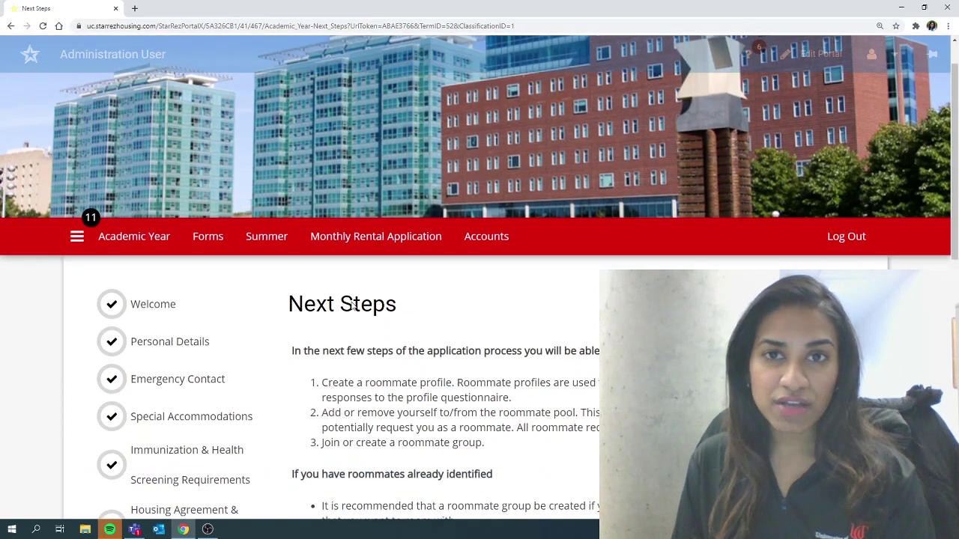
scroll(353, 307, "down", 1)
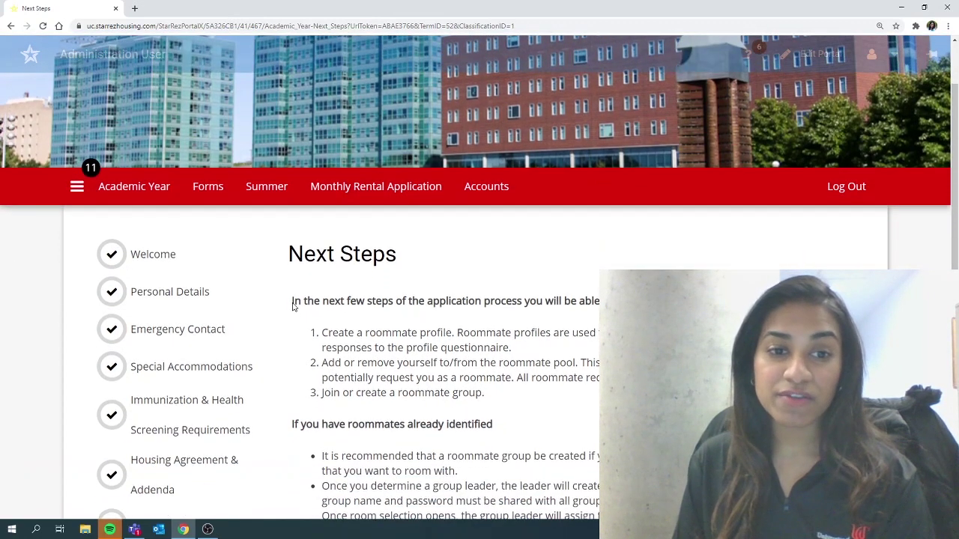
scroll(444, 302, "down", 5)
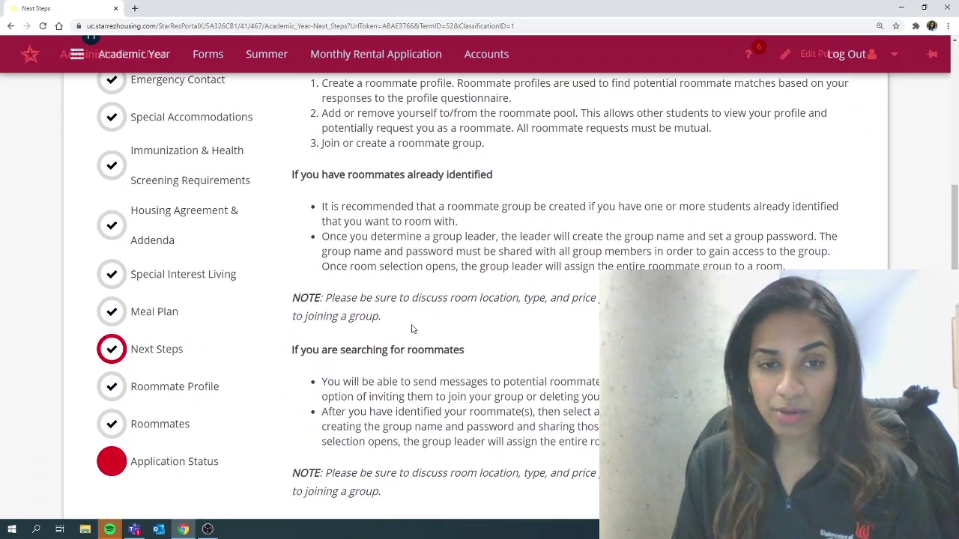
scroll(412, 327, "down", 2)
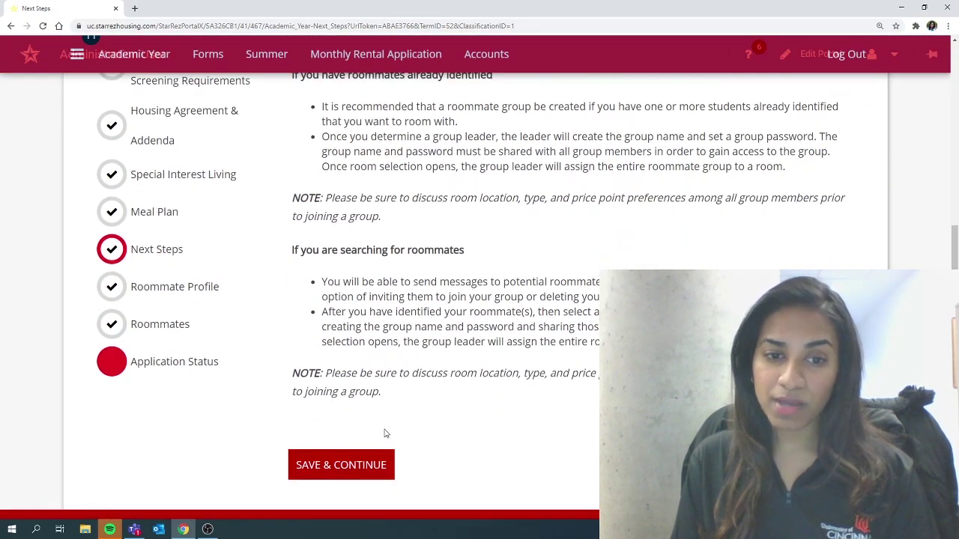
Continue past Next Steps, review the roommate profile answers and search checkbox, and save the profile.
left_click(363, 470)
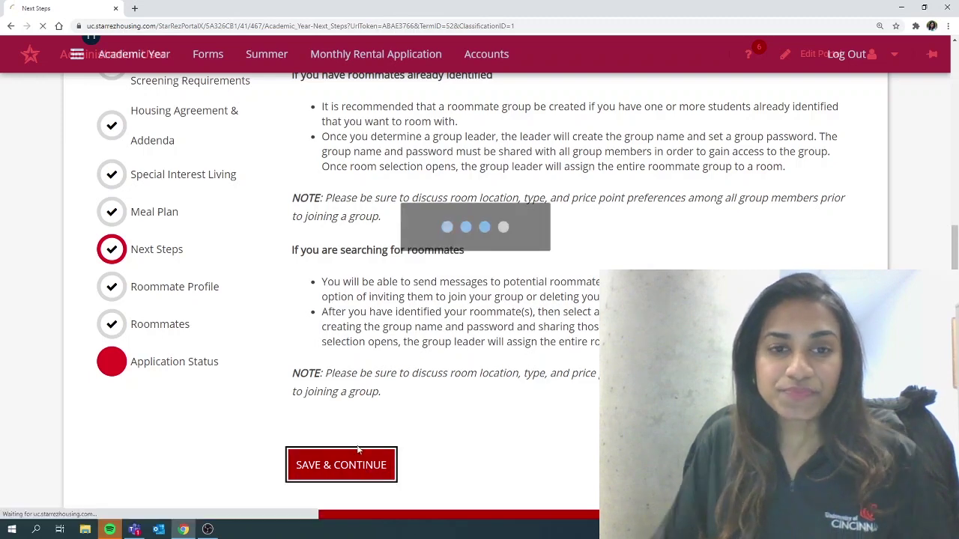
scroll(398, 327, "down", 1)
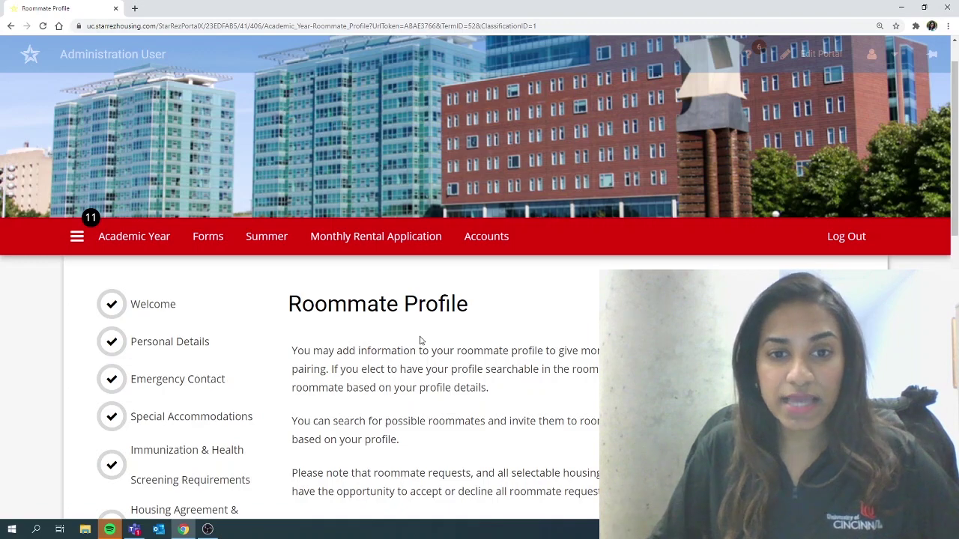
scroll(420, 340, "down", 5)
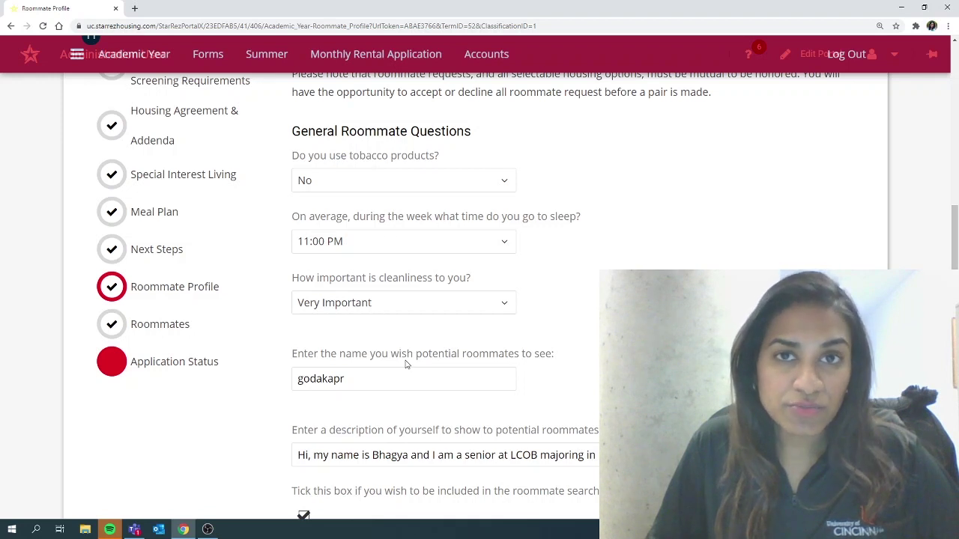
scroll(405, 364, "down", 1)
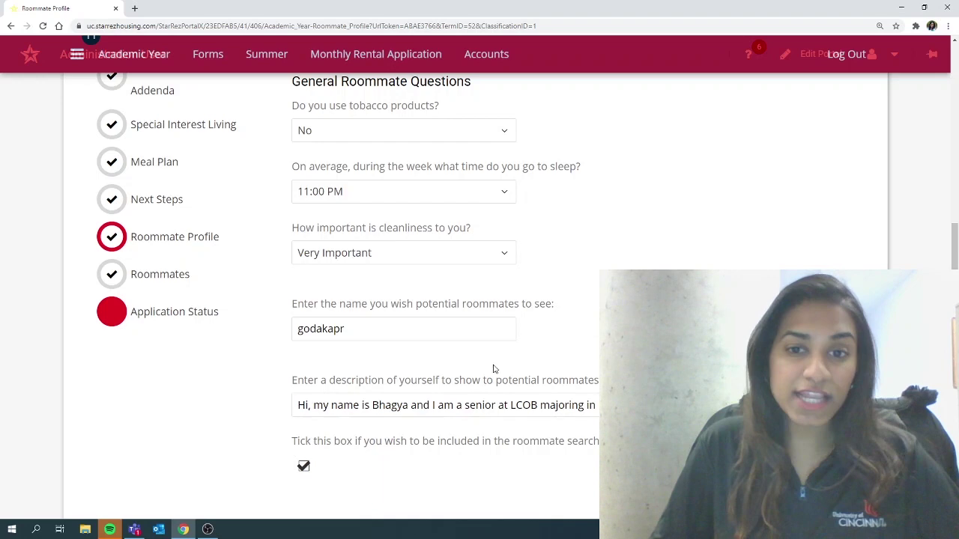
scroll(552, 360, "down", 1)
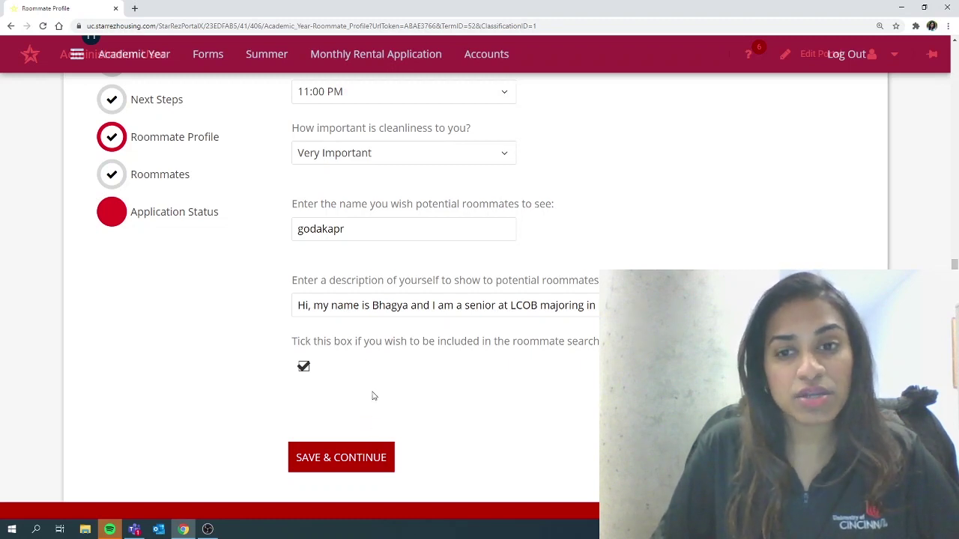
left_click(360, 458)
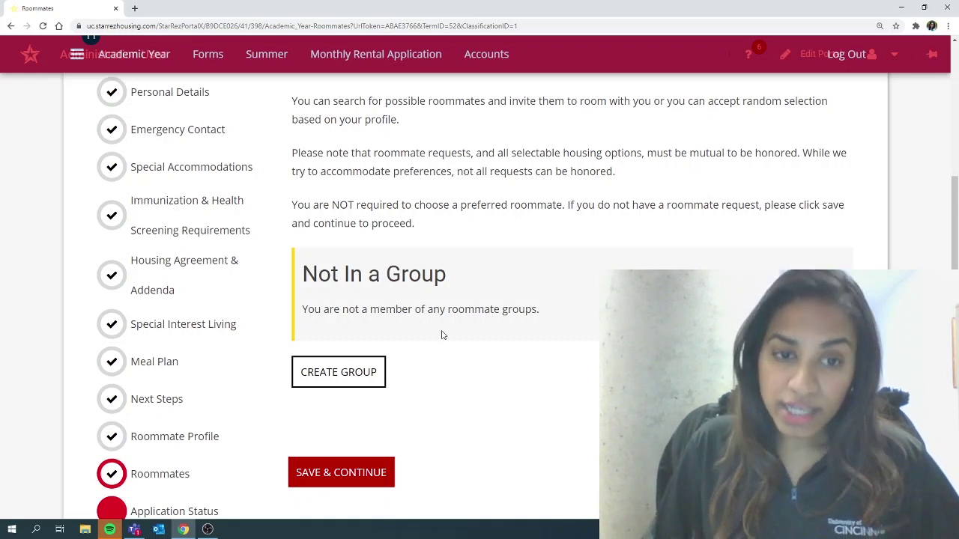
Start a new roommate group from the Roommates page.
left_click(360, 377)
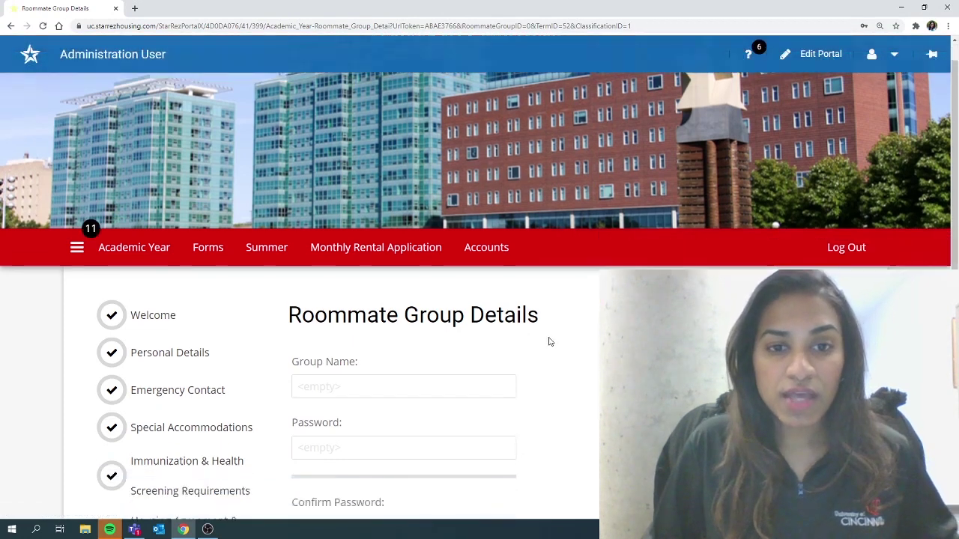
Name the group Bearcat and enter and confirm the group password.
scroll(549, 341, "down", 2)
left_click(372, 278)
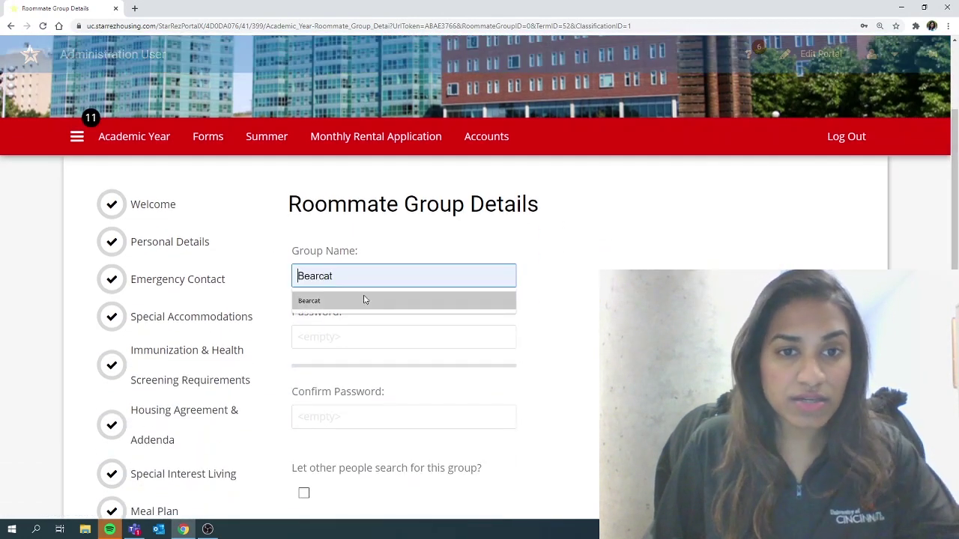
left_click(364, 300)
scroll(370, 327, "down", 1)
left_click(364, 294)
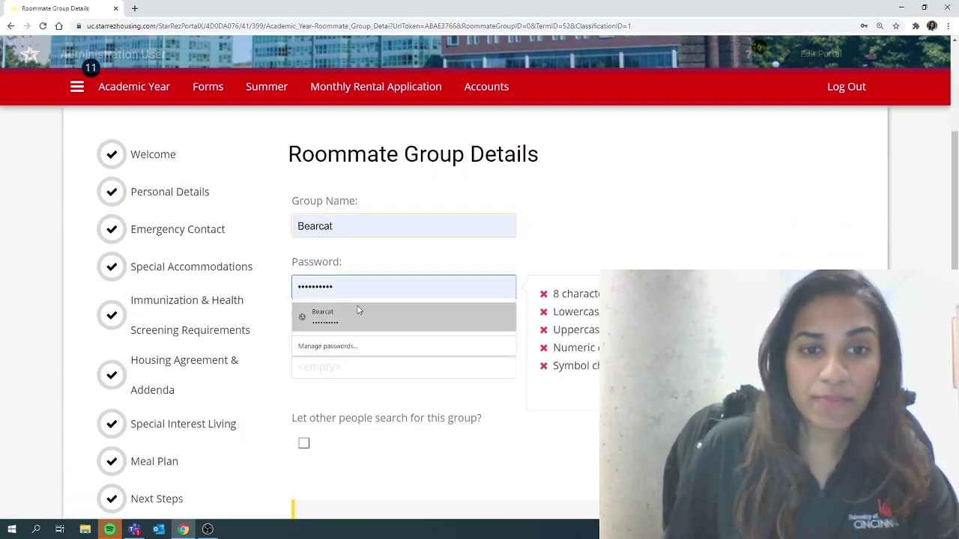
left_click(360, 313)
left_click(366, 366)
type("••••••")
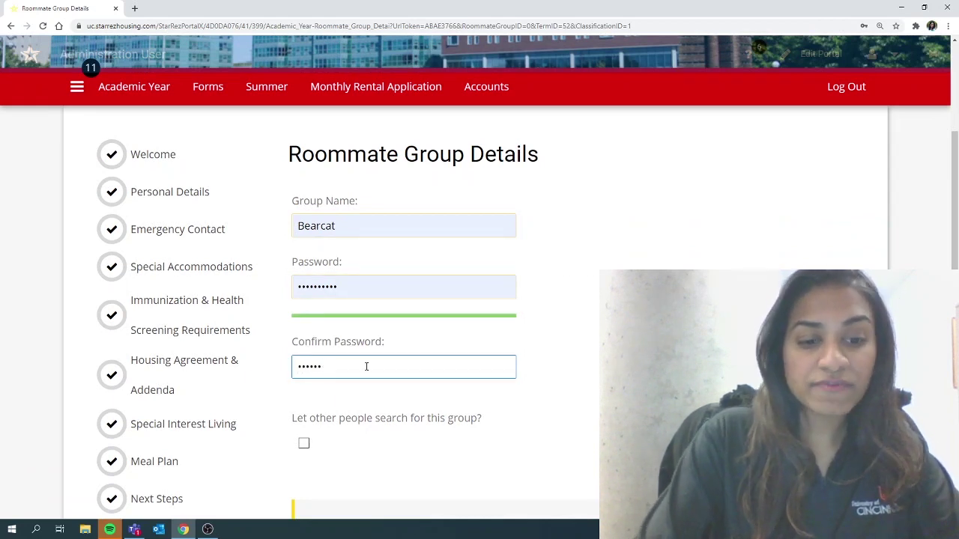
type("••••")
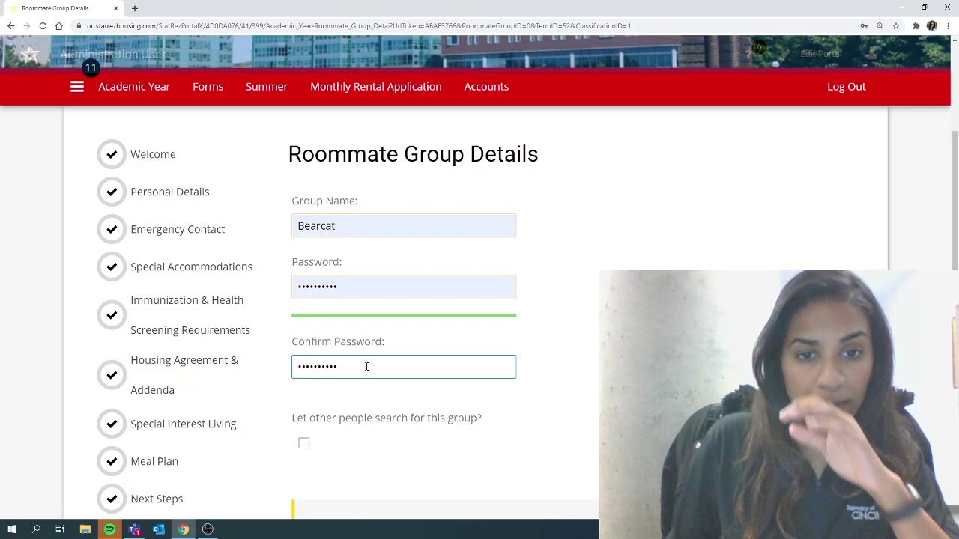
Let other people search for the group and save it.
scroll(366, 366, "down", 2)
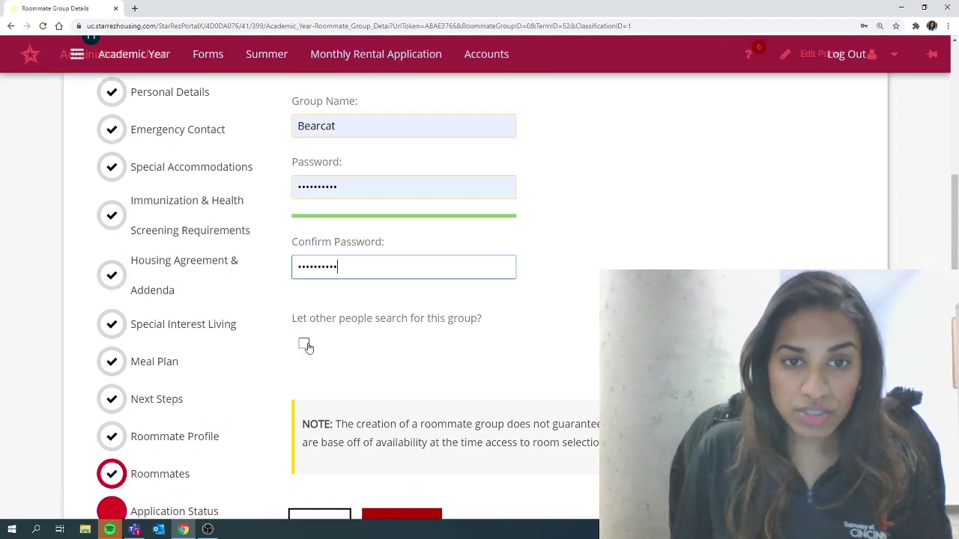
left_click(305, 344)
scroll(442, 332, "down", 2)
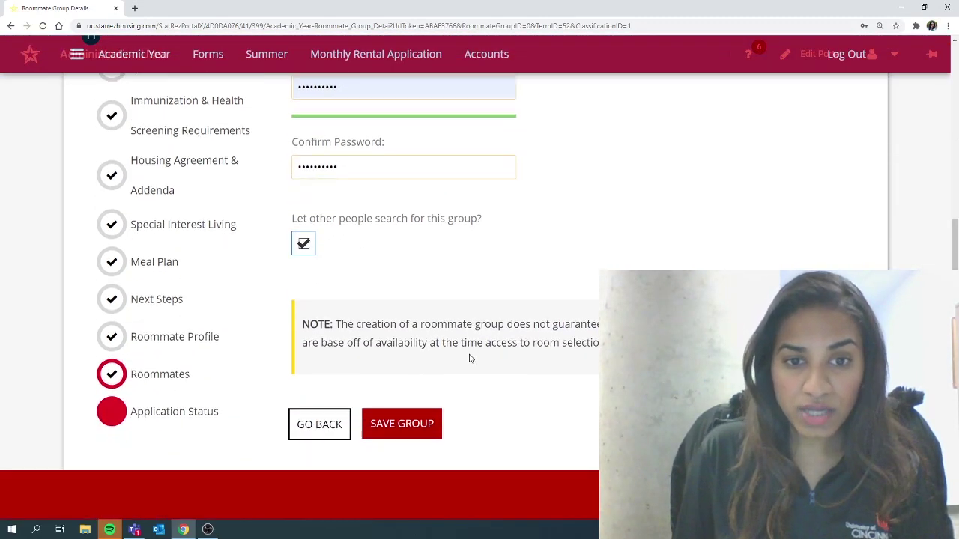
left_click(408, 424)
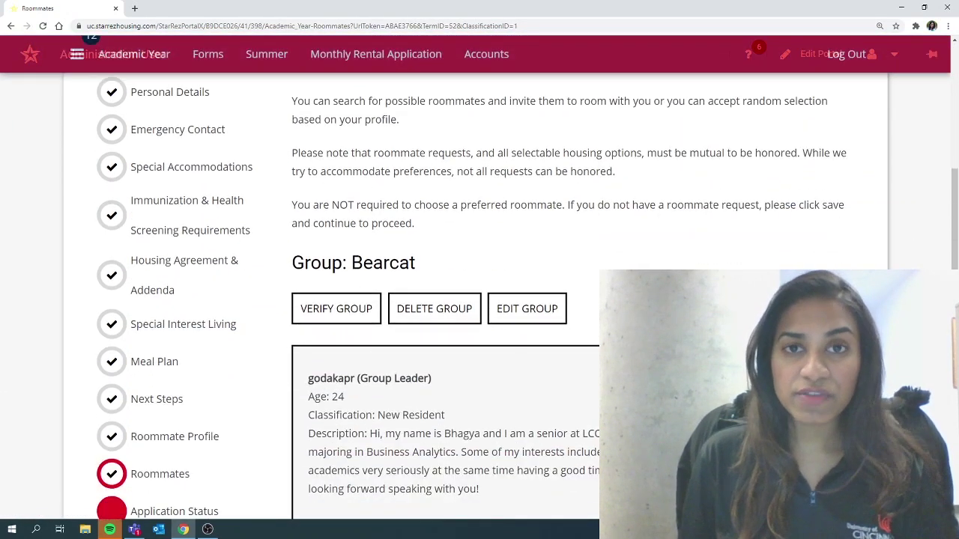
scroll(458, 342, "down", 1)
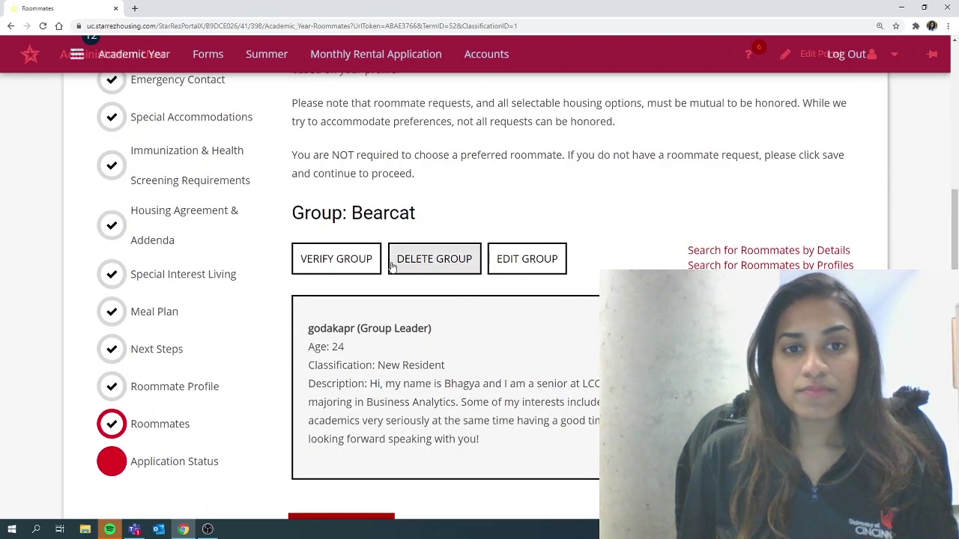
scroll(376, 237, "up", 1)
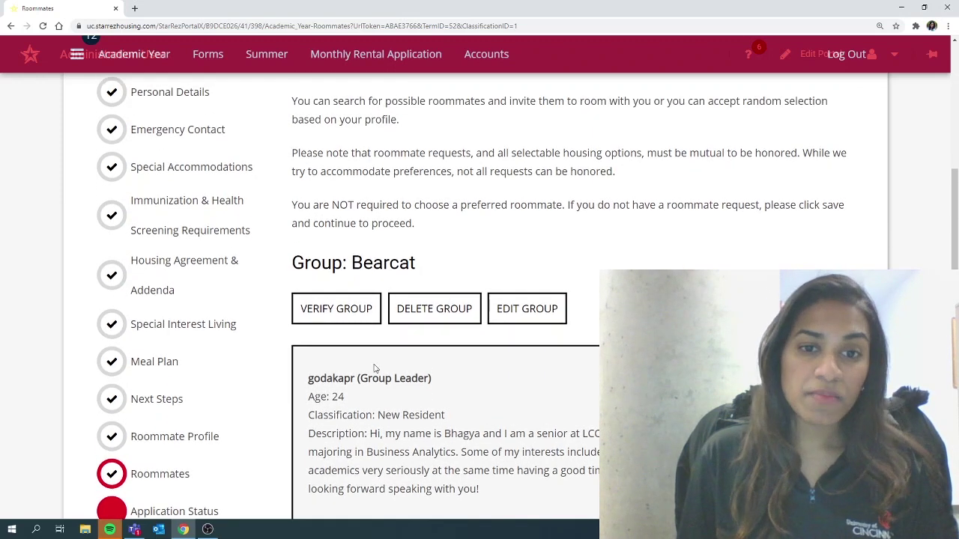
scroll(380, 384, "down", 3)
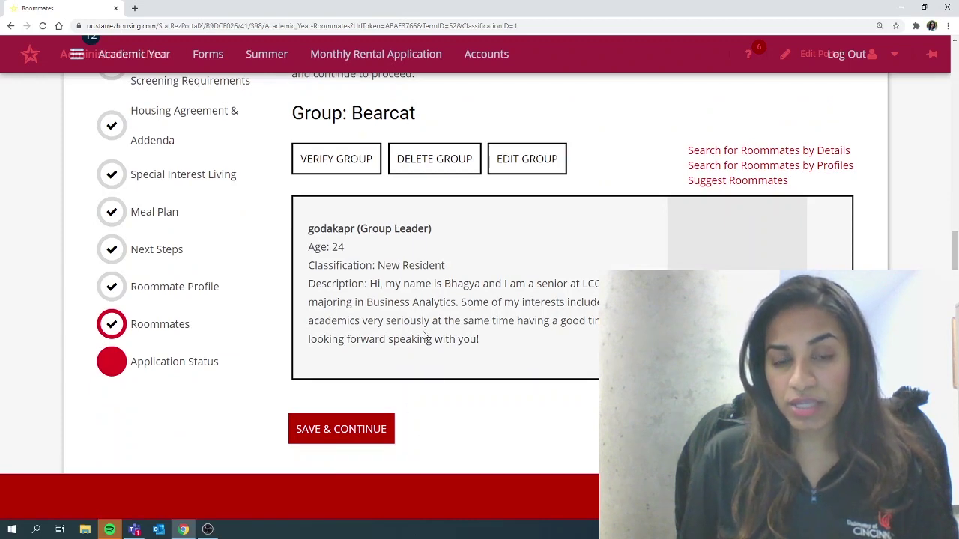
scroll(433, 396, "down", 2)
scroll(427, 366, "up", 3)
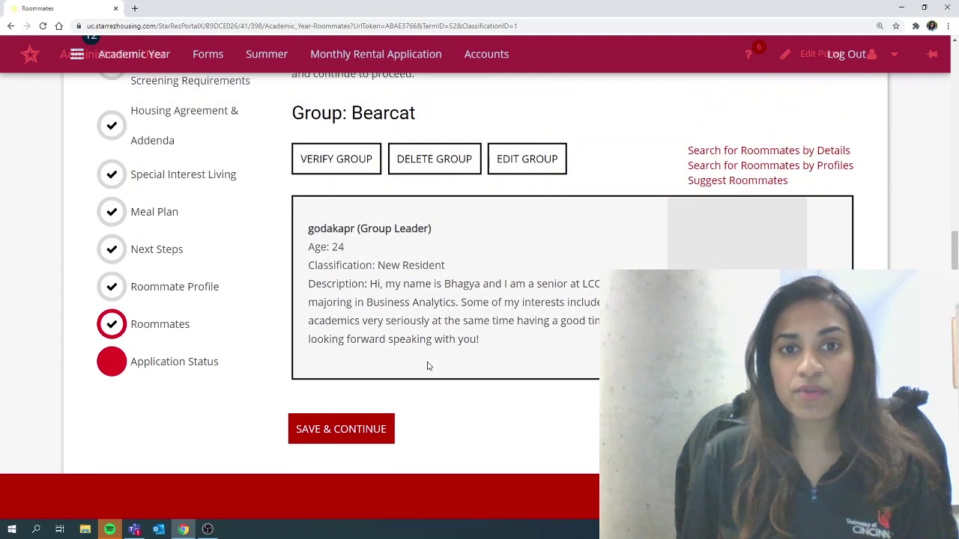
scroll(429, 366, "up", 1)
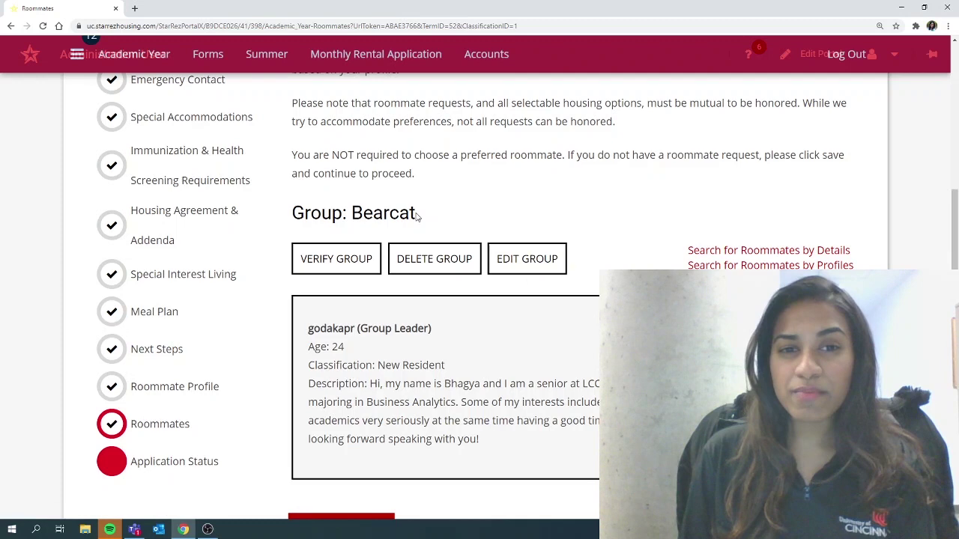
scroll(498, 231, "down", 1)
scroll(526, 328, "up", 1)
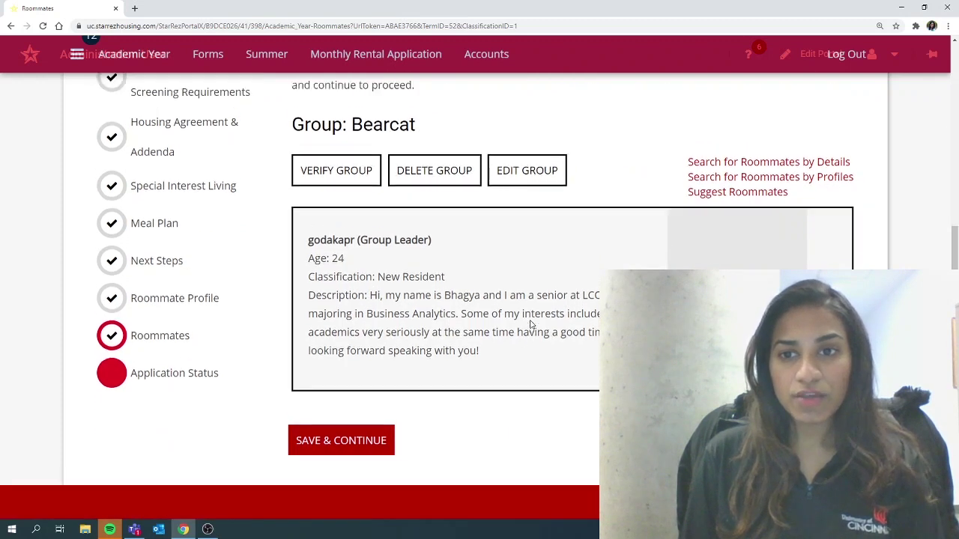
scroll(475, 332, "down", 1)
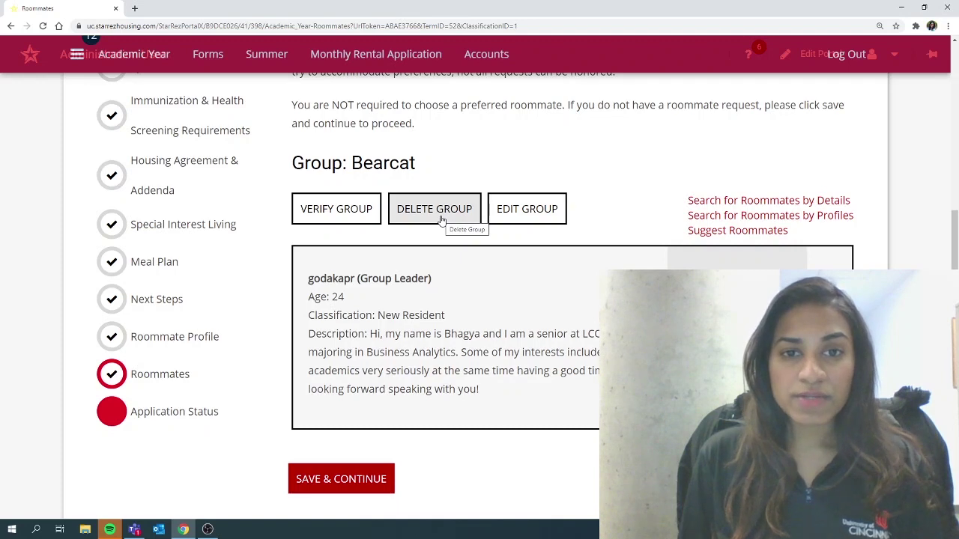
Delete the Bearcat roommate group, confirming with Yes.
left_click(441, 219)
left_click(574, 178)
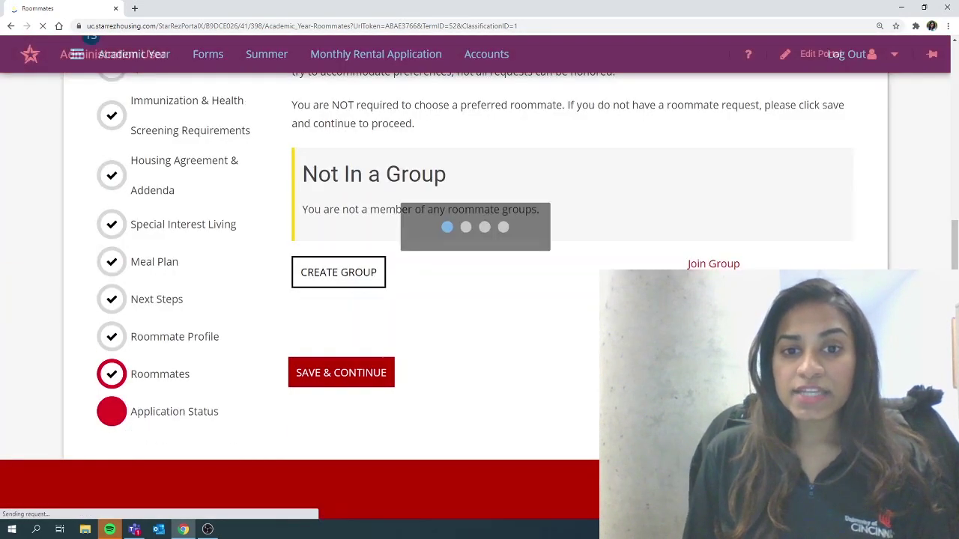
scroll(622, 254, "down", 2)
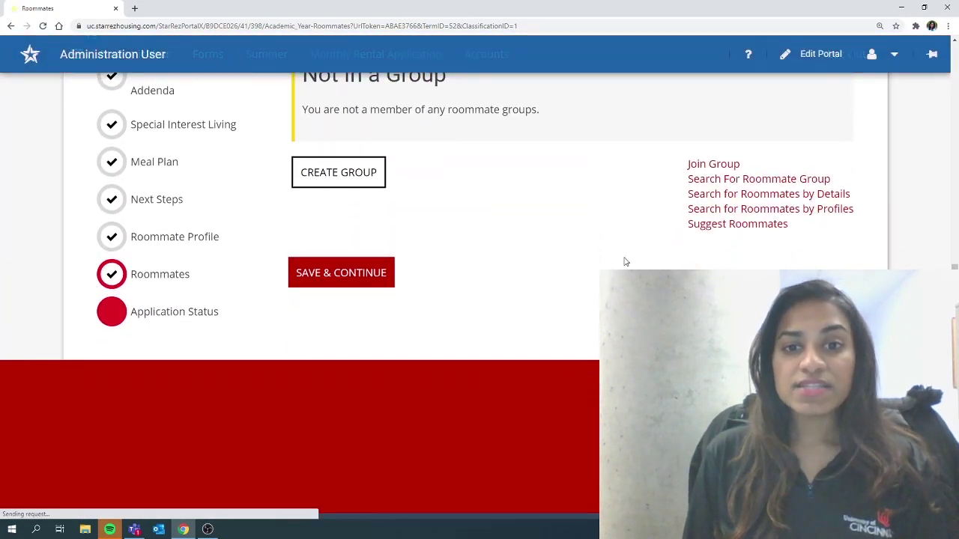
Preview the Join Group page, then go back to Roommates without joining.
left_click(713, 164)
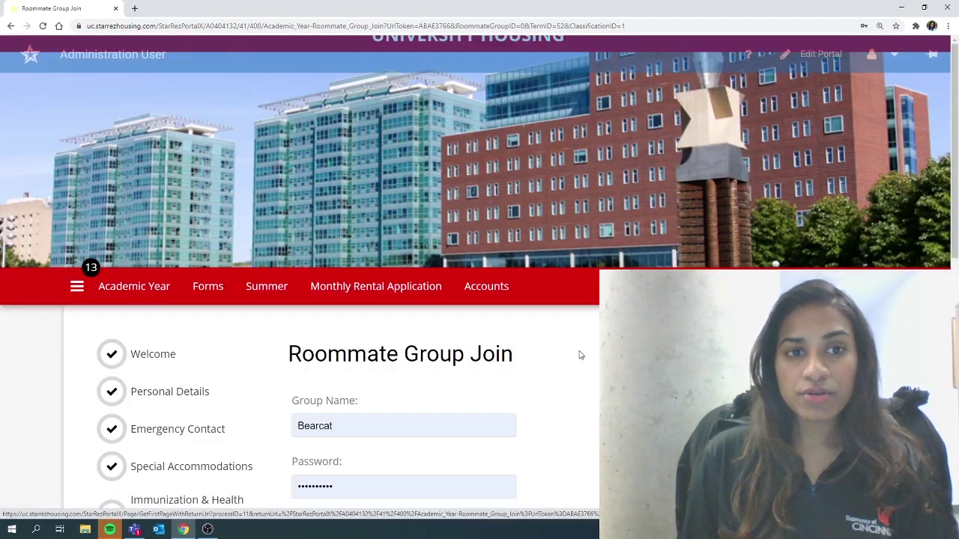
scroll(577, 352, "down", 2)
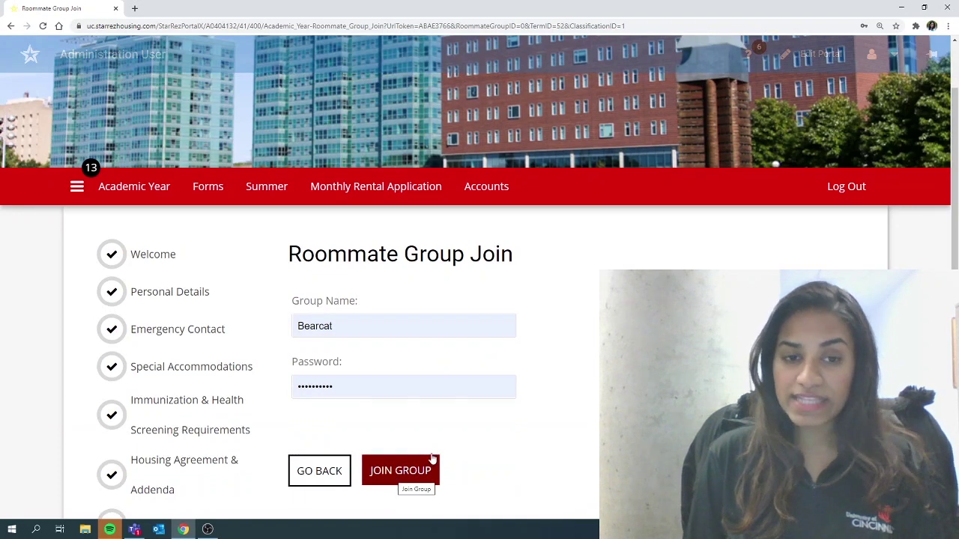
left_click(319, 478)
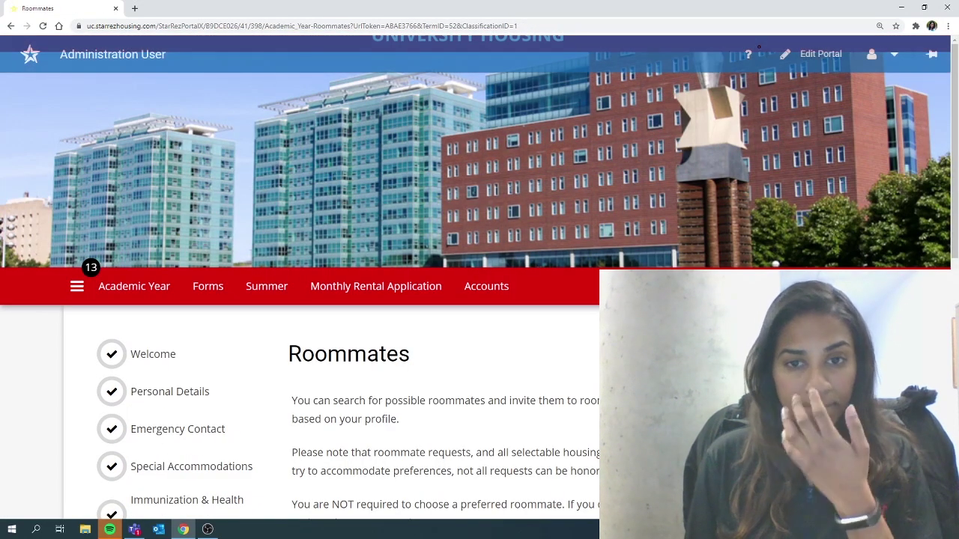
Open Search for Roommates by Profiles, keeping cleanliness importance and every other filter at Any.
scroll(479, 299, "down", 3)
scroll(479, 299, "down", 1)
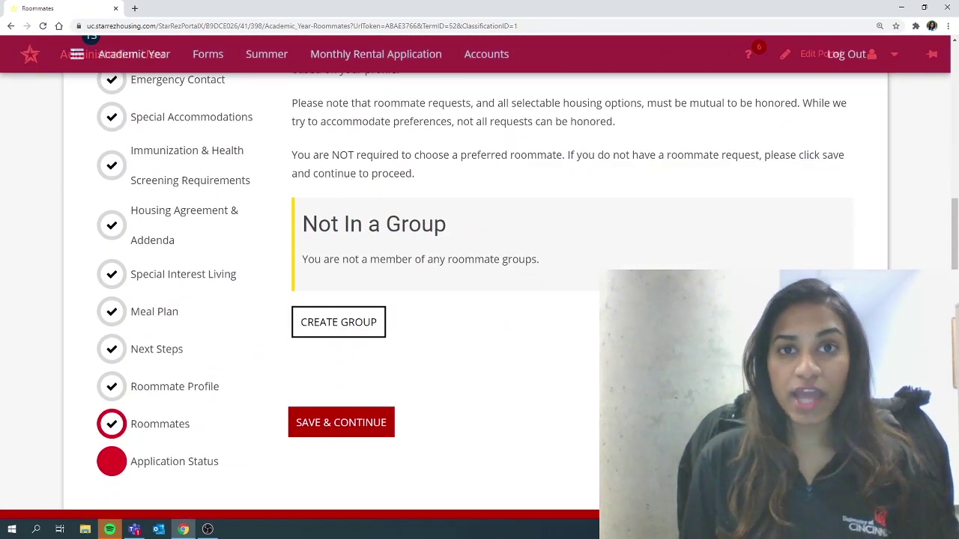
scroll(480, 300, "down", 1)
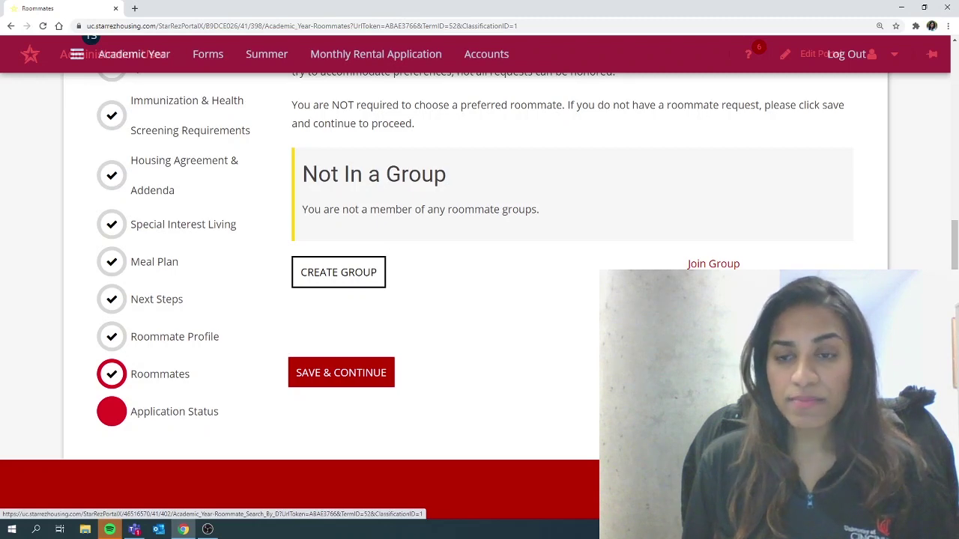
left_click(713, 263)
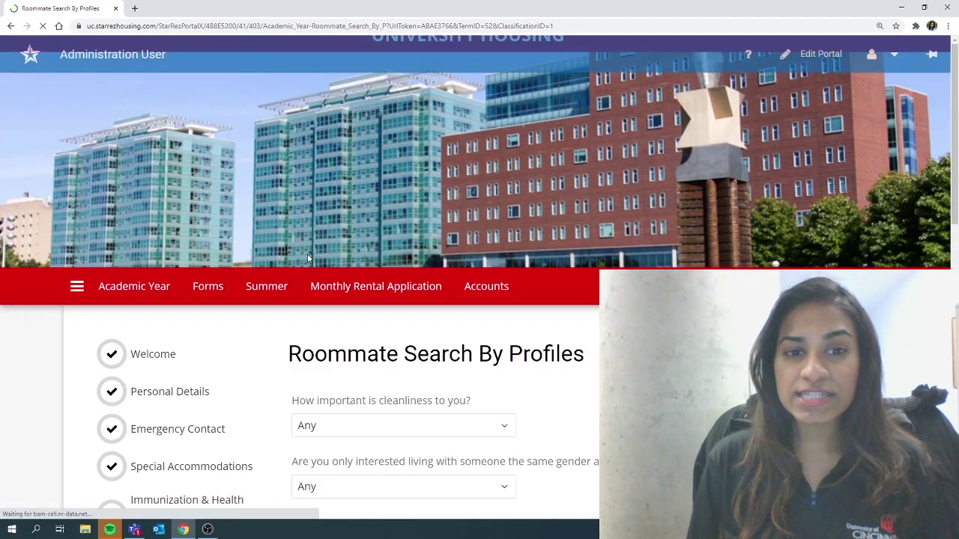
scroll(320, 272, "down", 2)
left_click(341, 279)
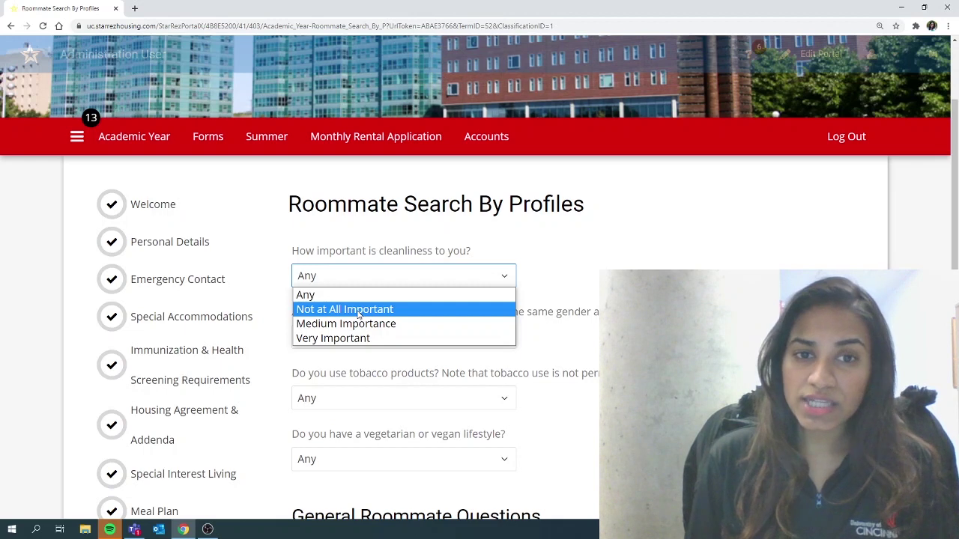
left_click(413, 295)
scroll(414, 288, "down", 2)
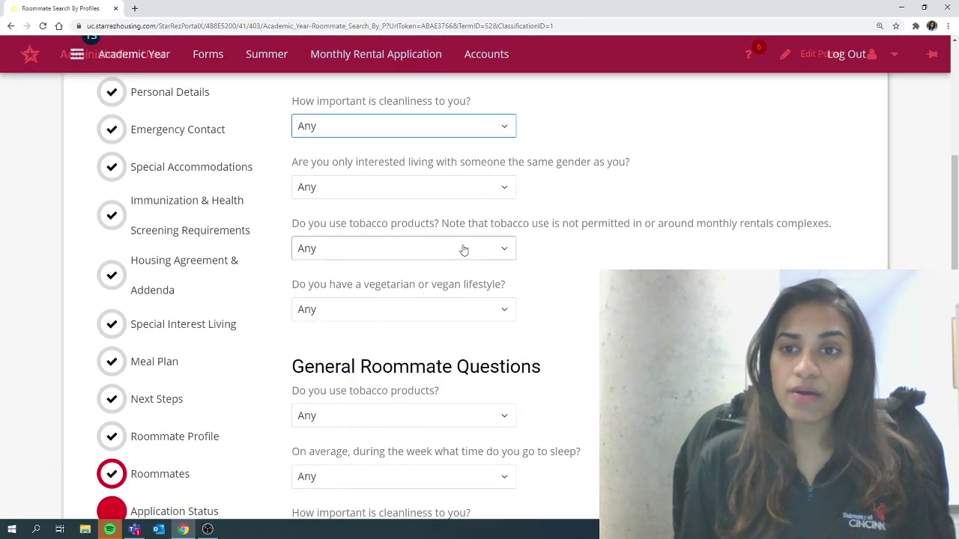
scroll(462, 252, "down", 1)
scroll(462, 251, "down", 2)
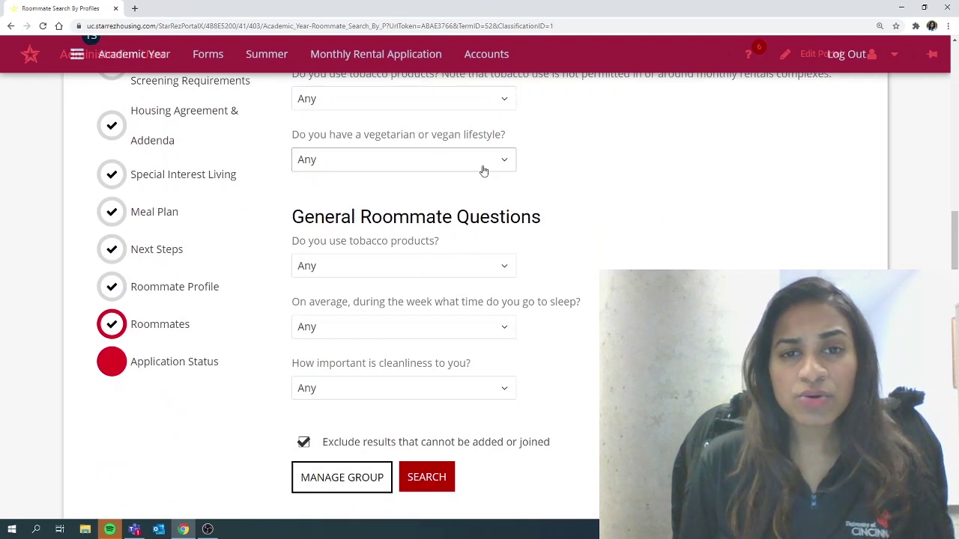
scroll(483, 174, "up", 1)
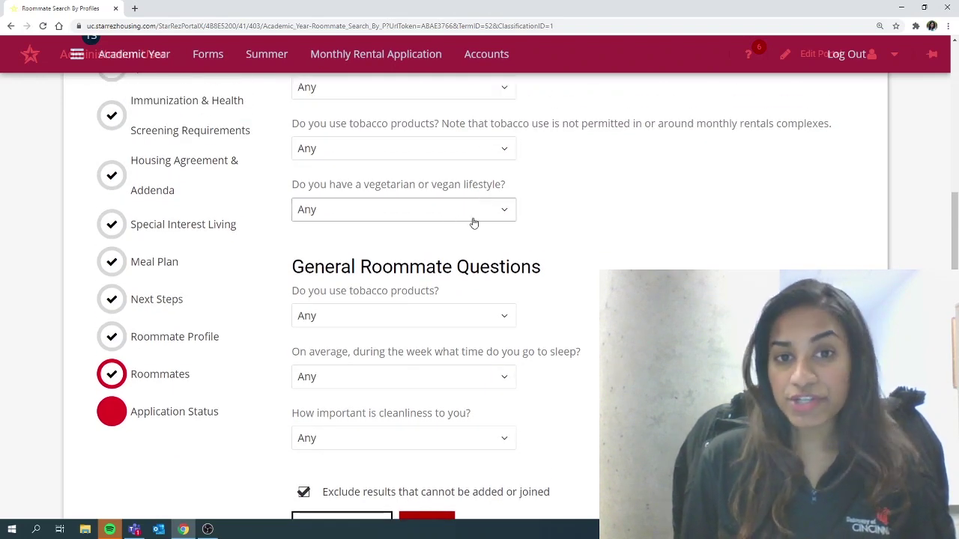
scroll(474, 220, "down", 2)
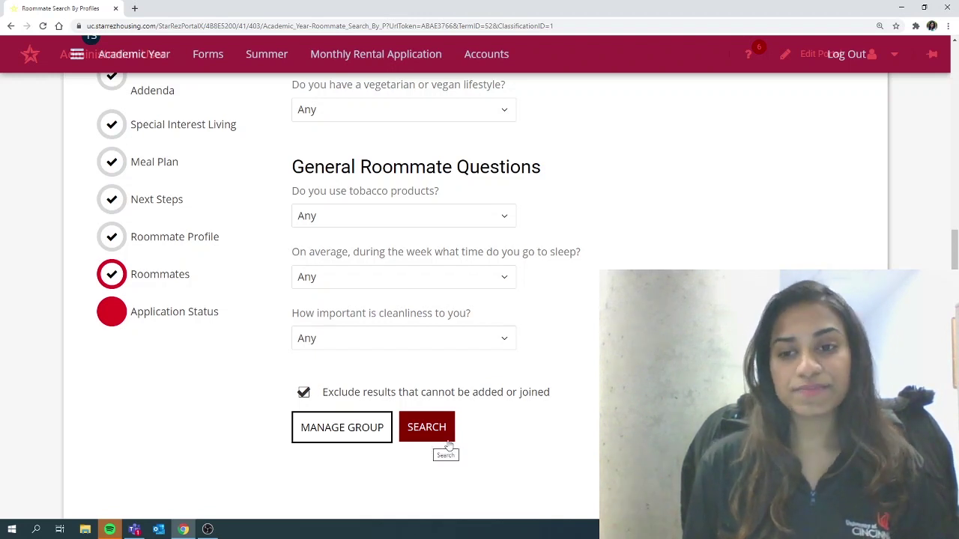
Run the profile search and browse the suggested roommates, each showing an 86% match.
left_click(429, 447)
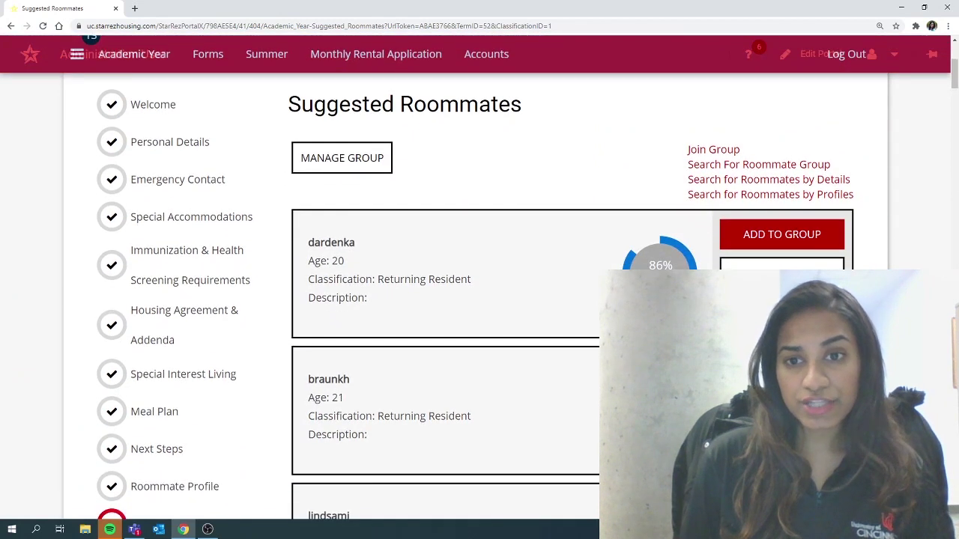
scroll(479, 299, "down", 3)
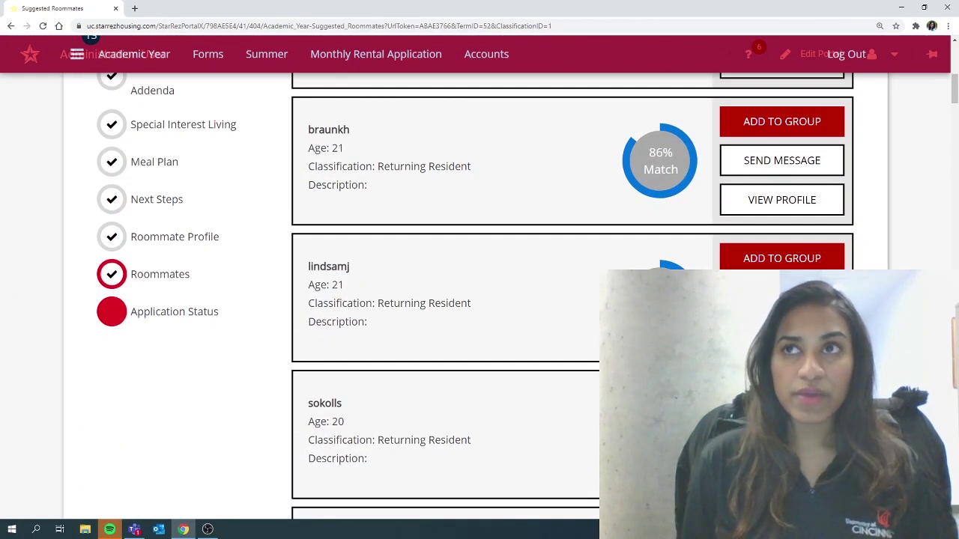
scroll(548, 347, "up", 3)
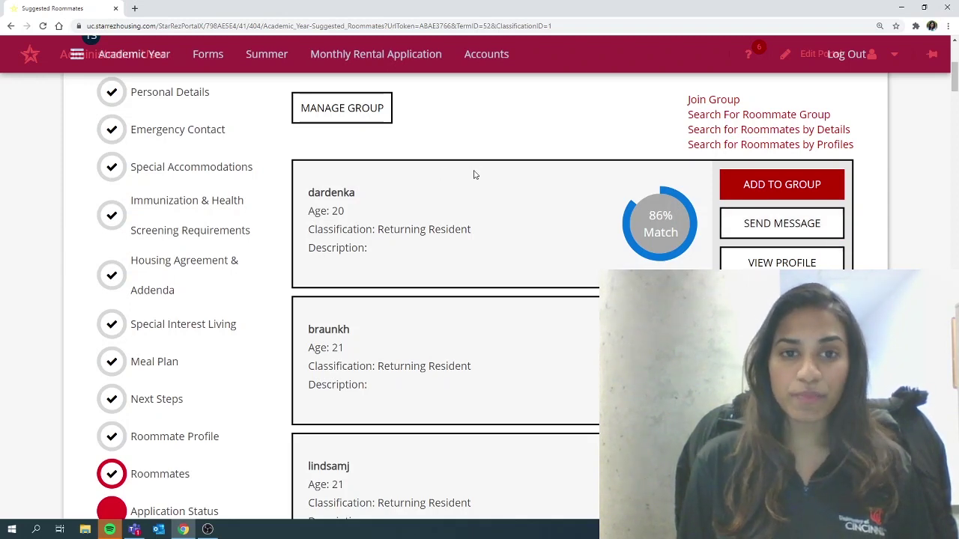
scroll(449, 221, "up", 2)
scroll(457, 262, "down", 4)
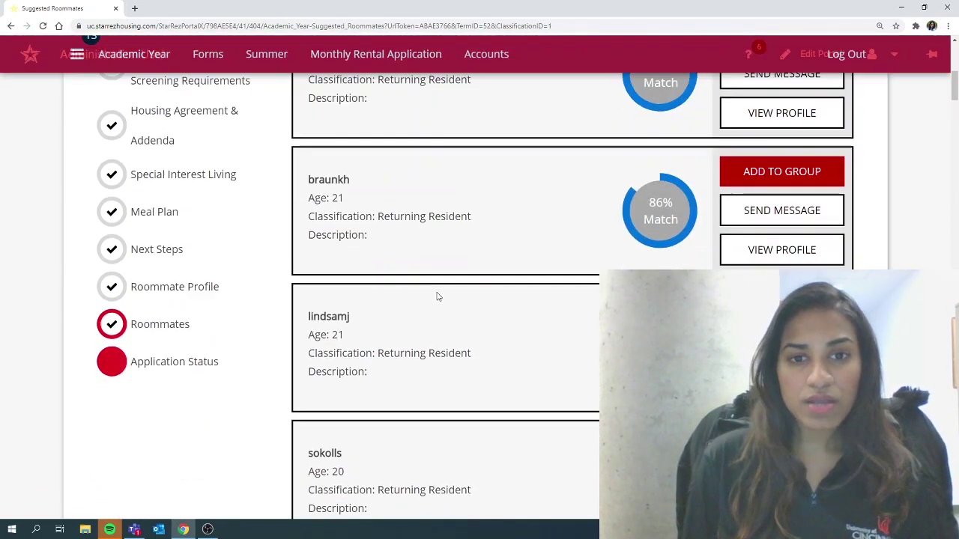
Go back to the Roommates step from the left-hand step list.
left_click(178, 325)
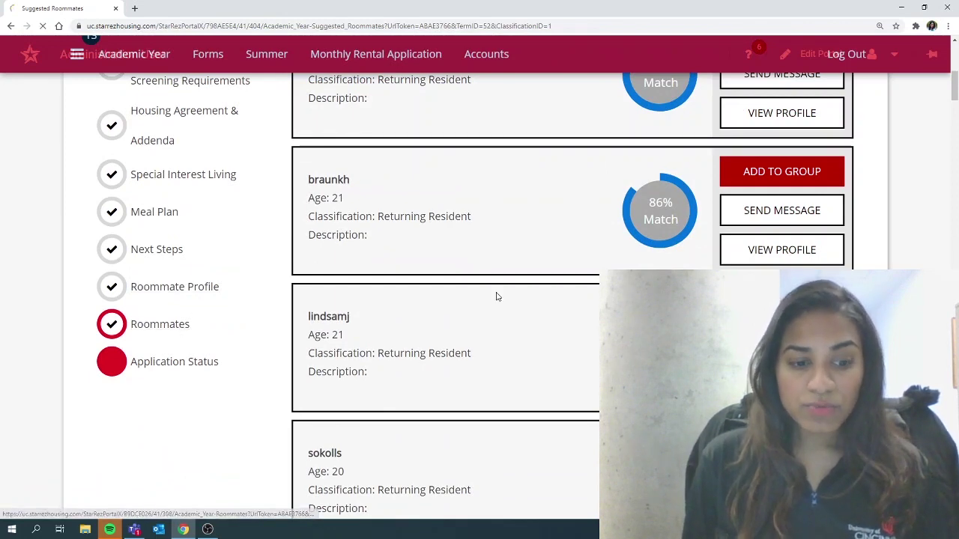